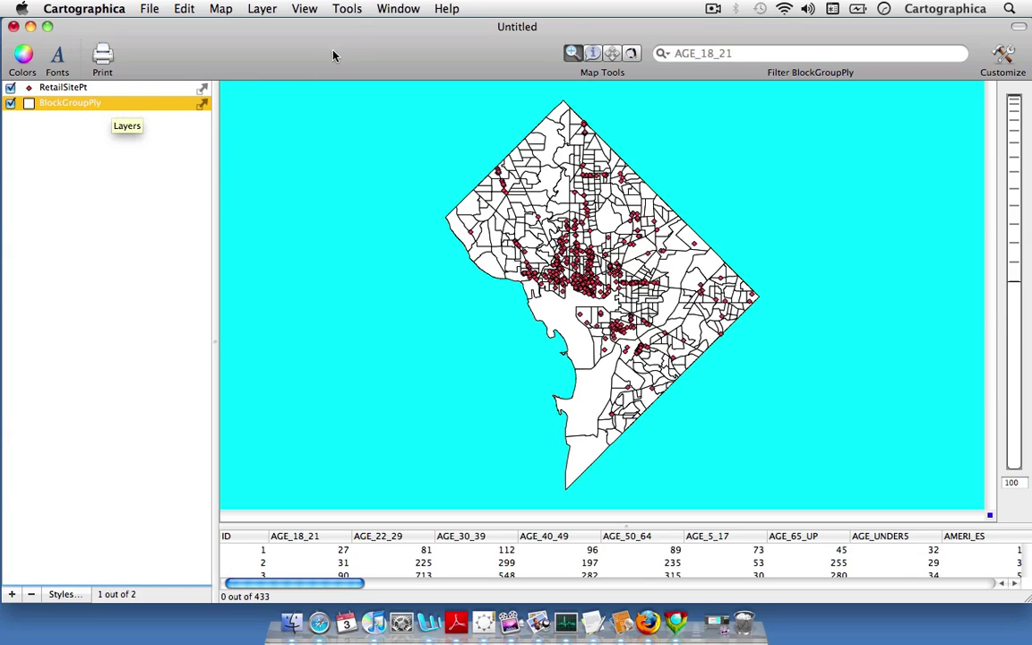
# Set up Count Points in Polygons with RetailSitePt as the source and a new column named RetailSite.
pyautogui.click(348, 10)
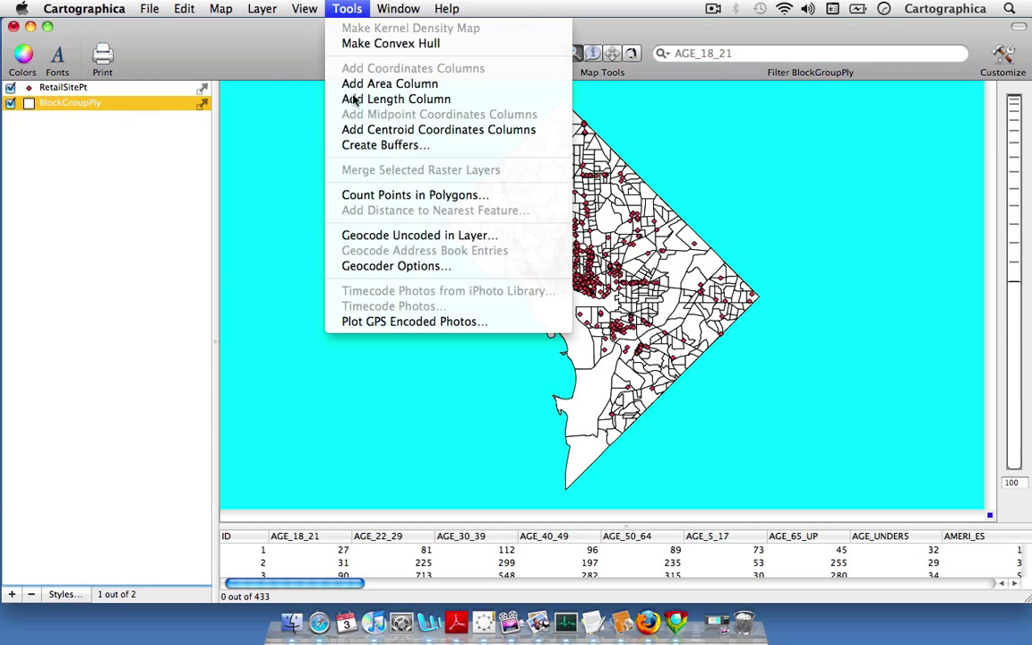
pyautogui.click(513, 194)
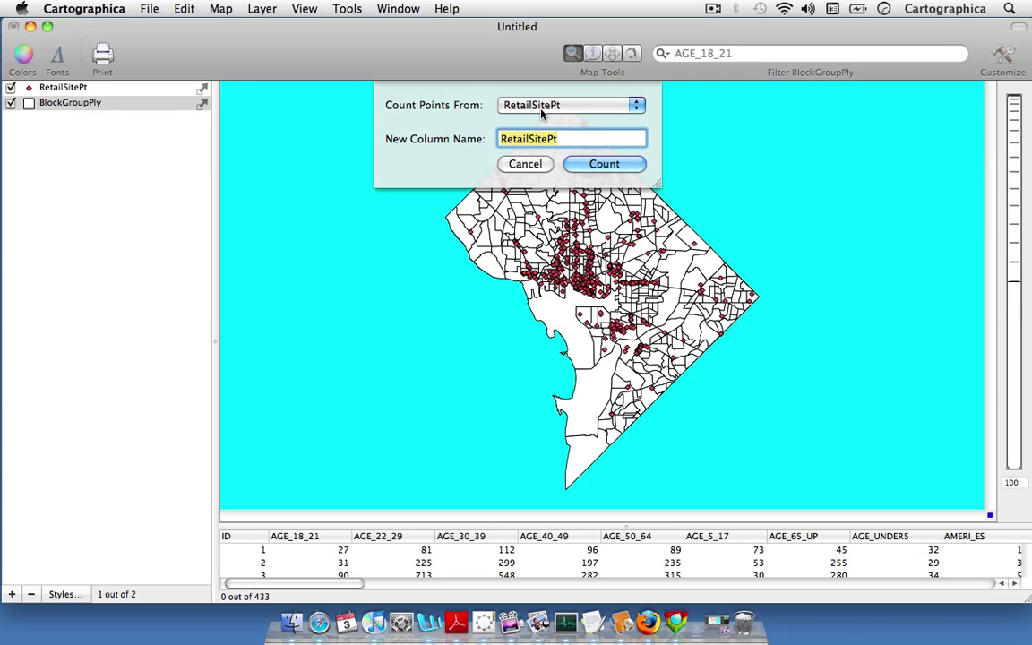
pyautogui.click(638, 107)
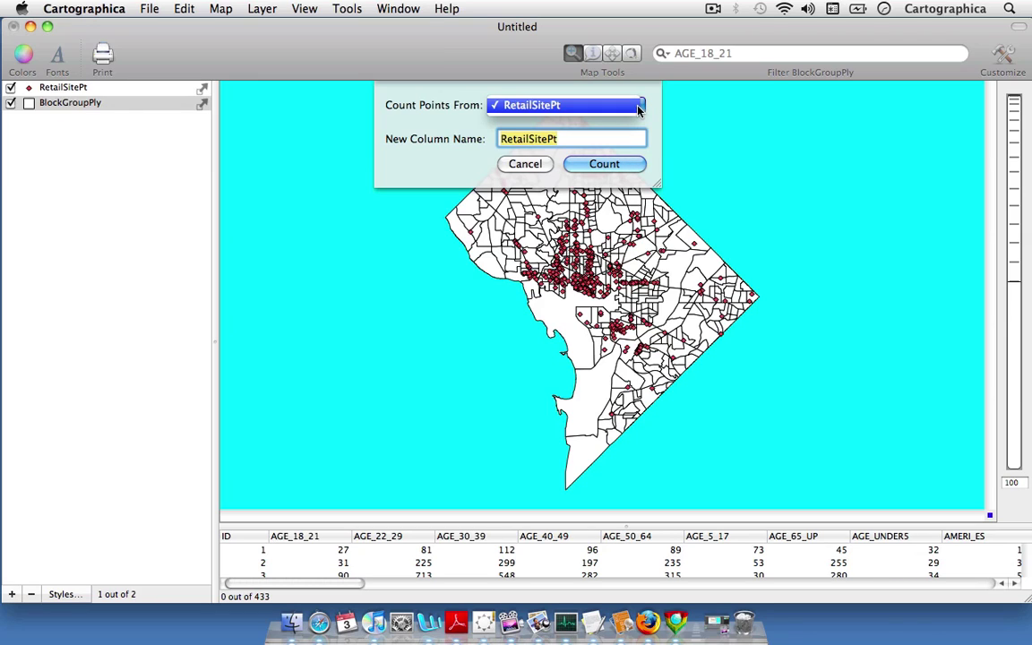
pyautogui.click(638, 106)
pyautogui.click(637, 107)
pyautogui.click(637, 107)
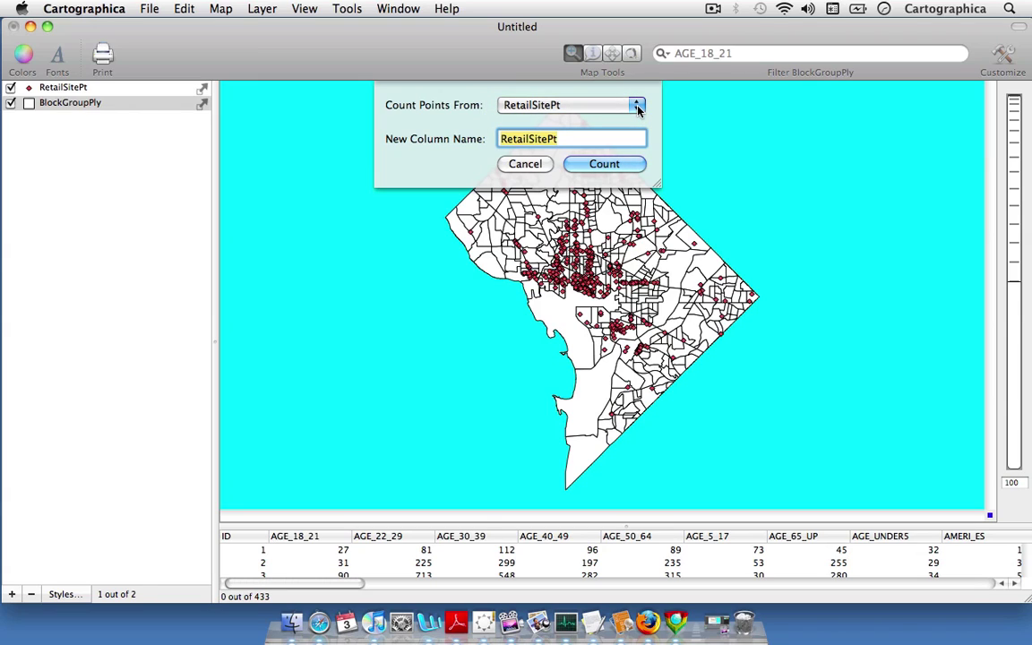
pyautogui.click(638, 107)
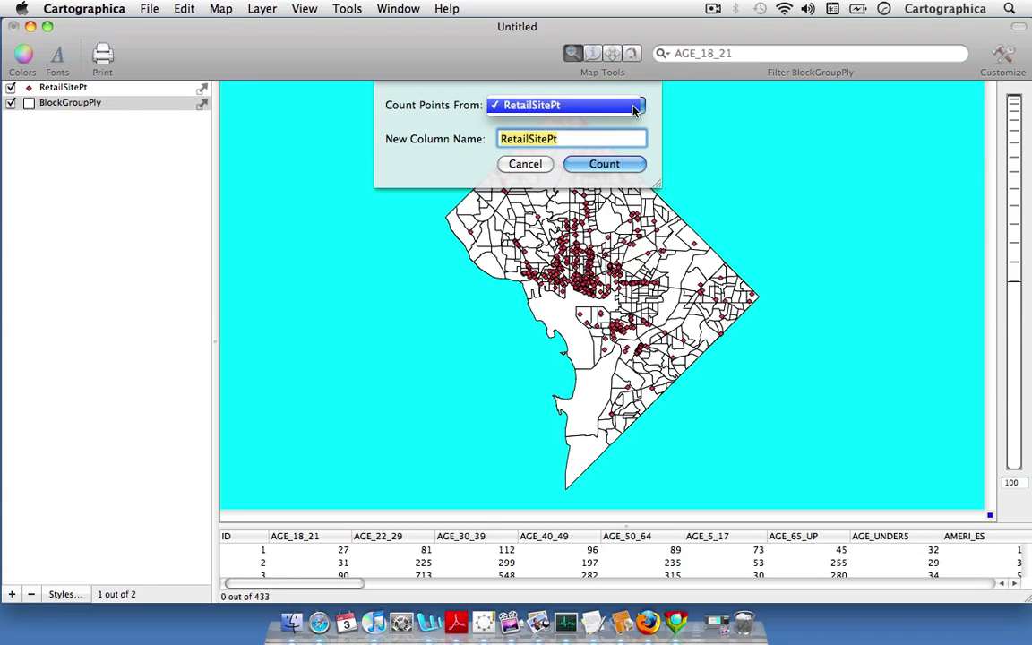
pyautogui.click(445, 98)
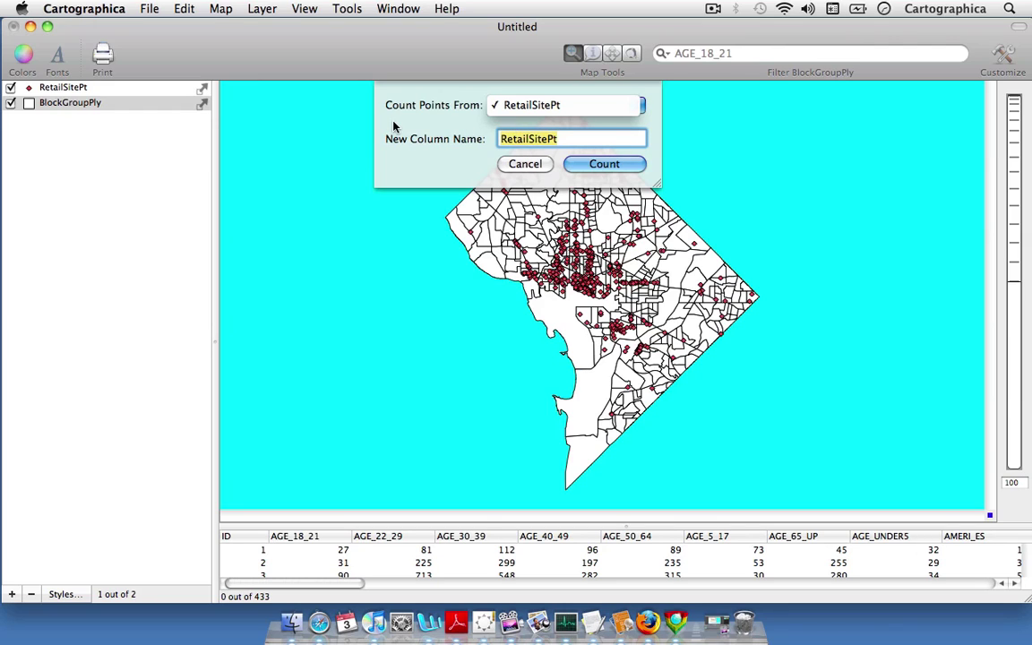
pyautogui.click(446, 115)
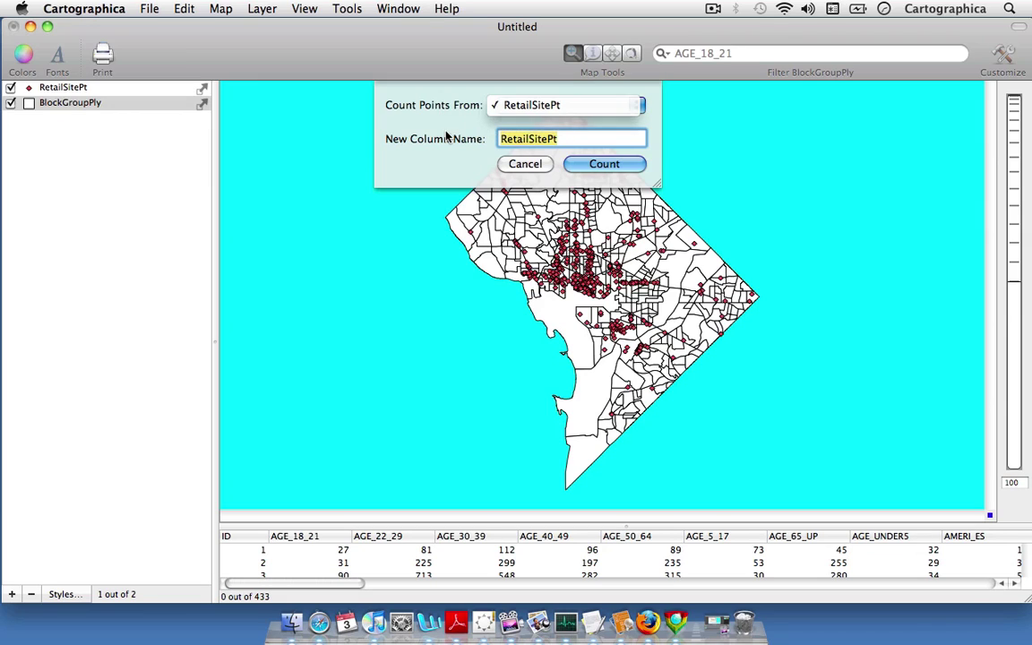
pyautogui.click(558, 140)
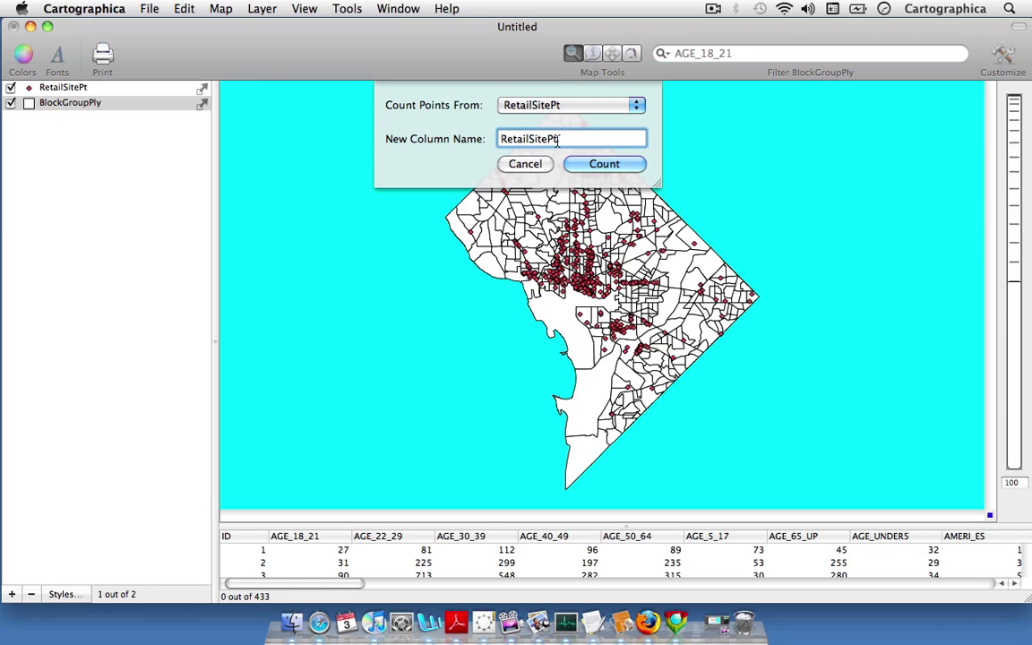
pyautogui.press('BackSpace')
pyautogui.press('BackSpace')
# Run the retail site count and sort the block group table by the new RetailSite column.
pyautogui.click(612, 164)
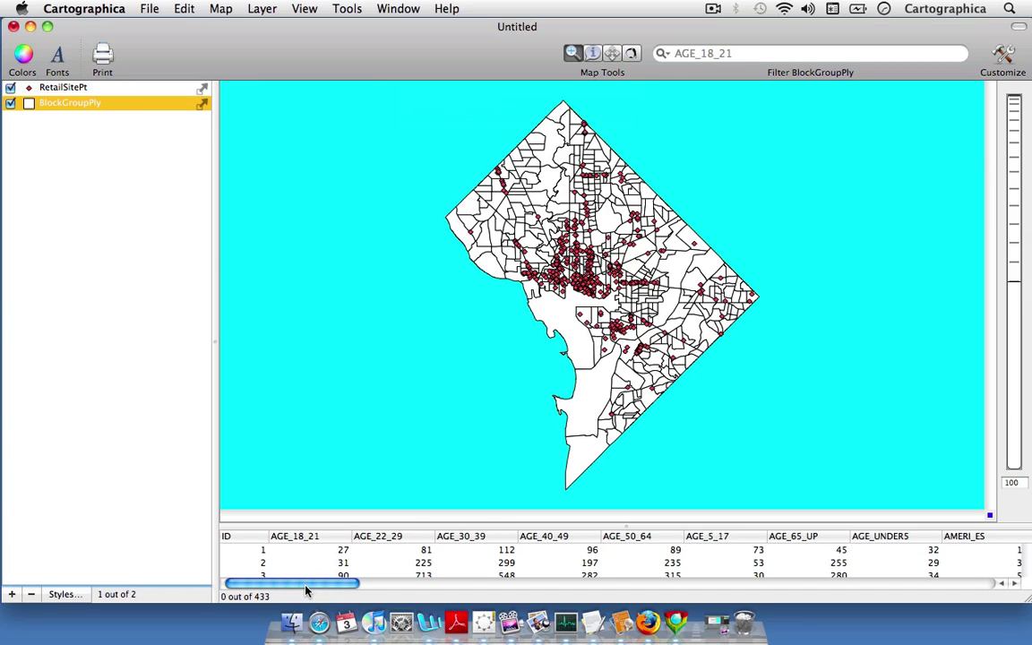
pyautogui.moveTo(306, 590); pyautogui.dragTo(350, 588)
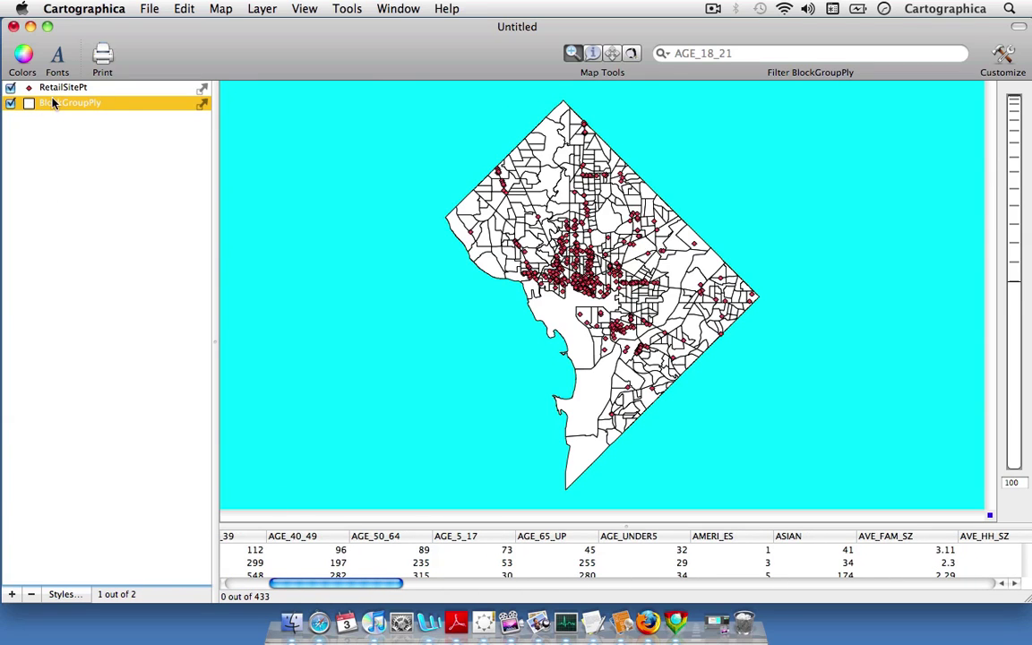
pyautogui.moveTo(324, 583); pyautogui.dragTo(975, 597)
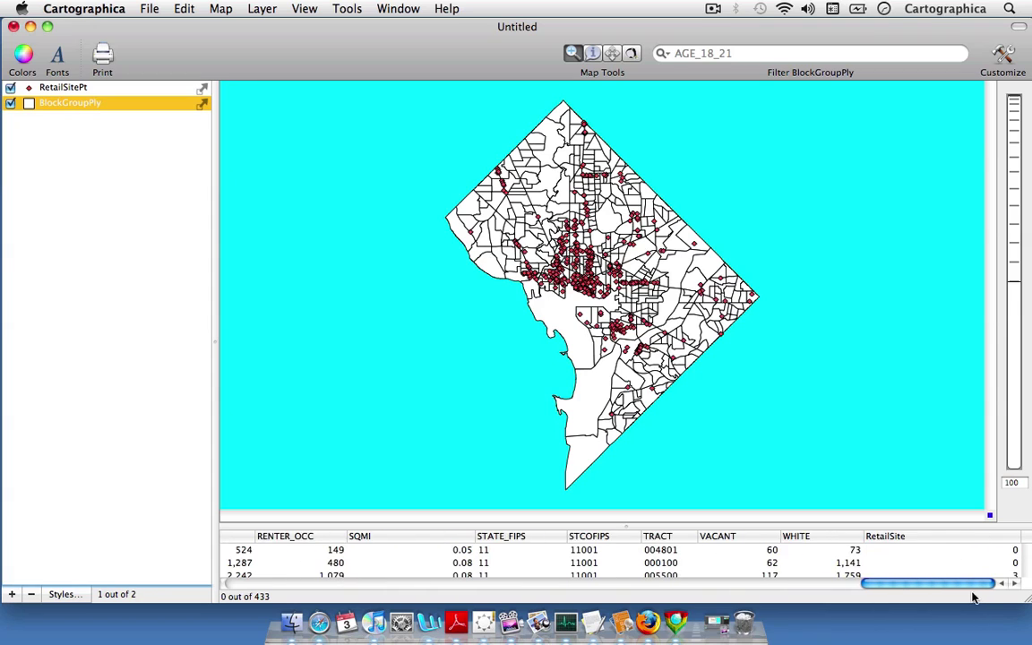
pyautogui.click(889, 538)
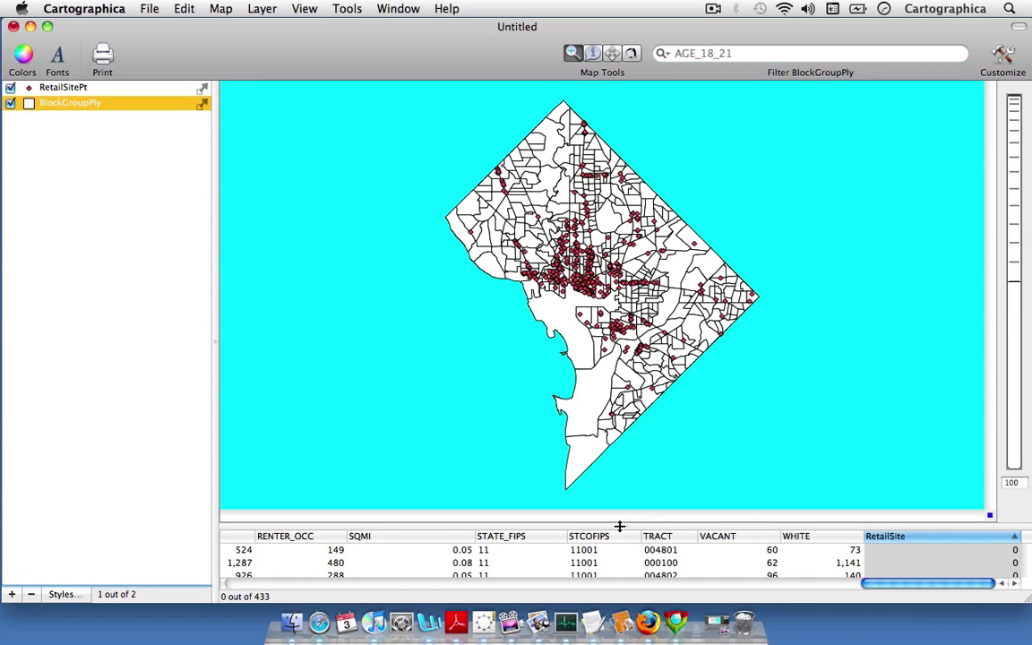
# Enlarge the attribute table to check the RetailSite counts, which top out at 43, then restore the map view.
pyautogui.moveTo(617, 526); pyautogui.dragTo(654, 310)
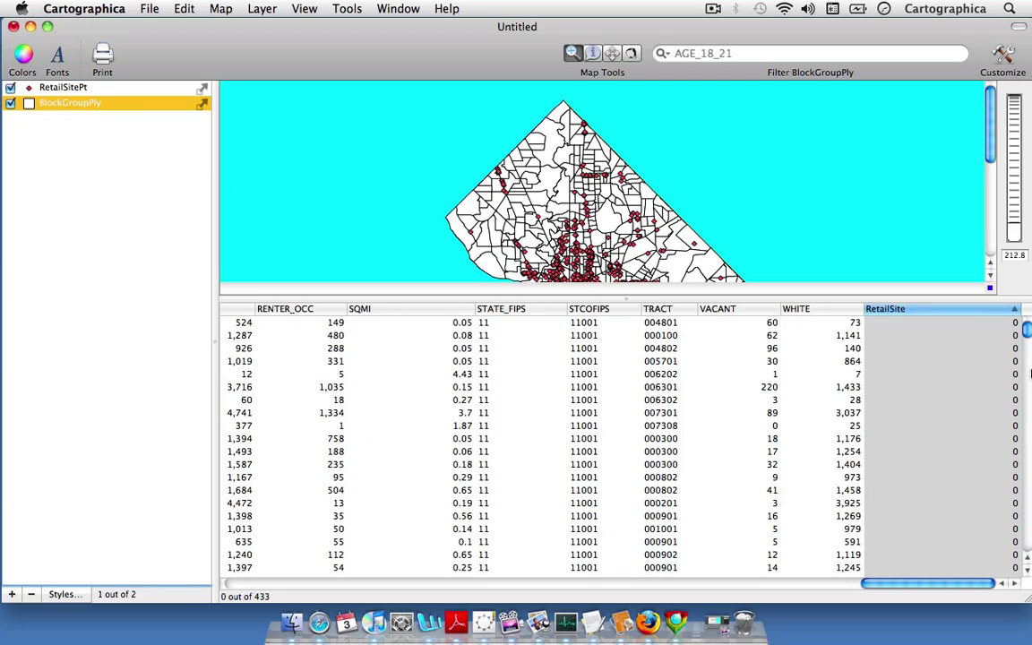
pyautogui.click(1028, 384)
pyautogui.moveTo(1029, 383); pyautogui.dragTo(1028, 544)
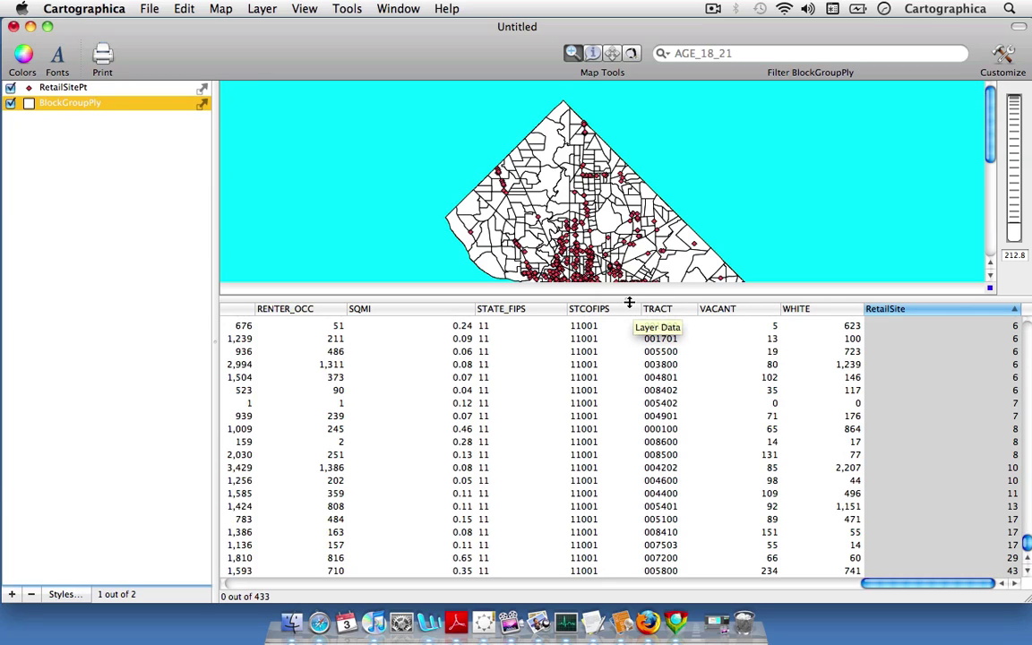
pyautogui.moveTo(626, 301); pyautogui.dragTo(626, 526)
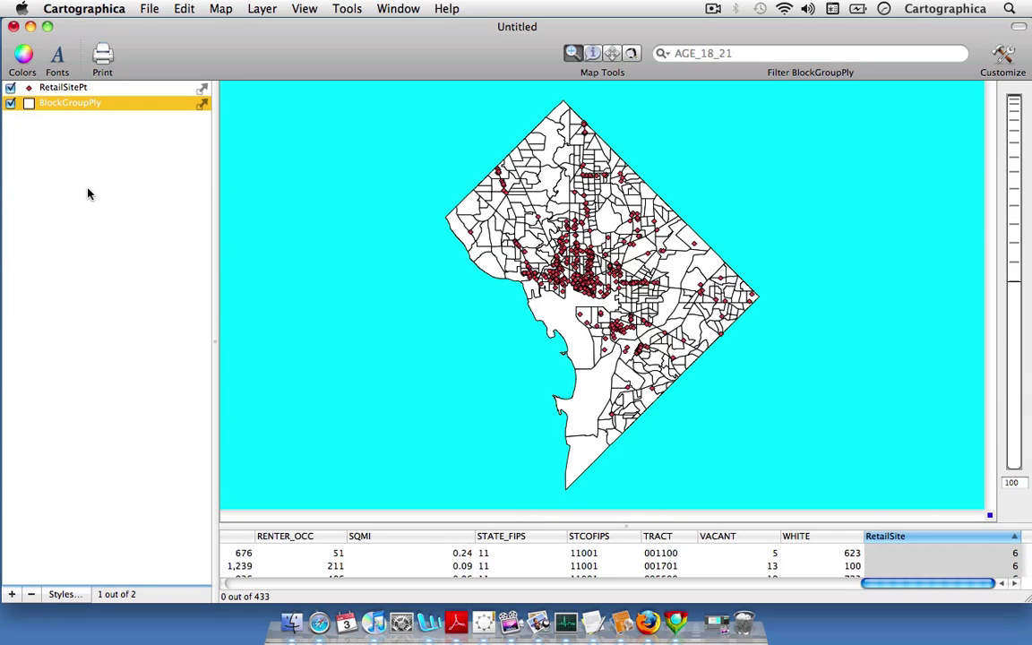
# Hide the retail site points and base the BlockGroupPly layer styles on the RetailSite field.
pyautogui.click(10, 88)
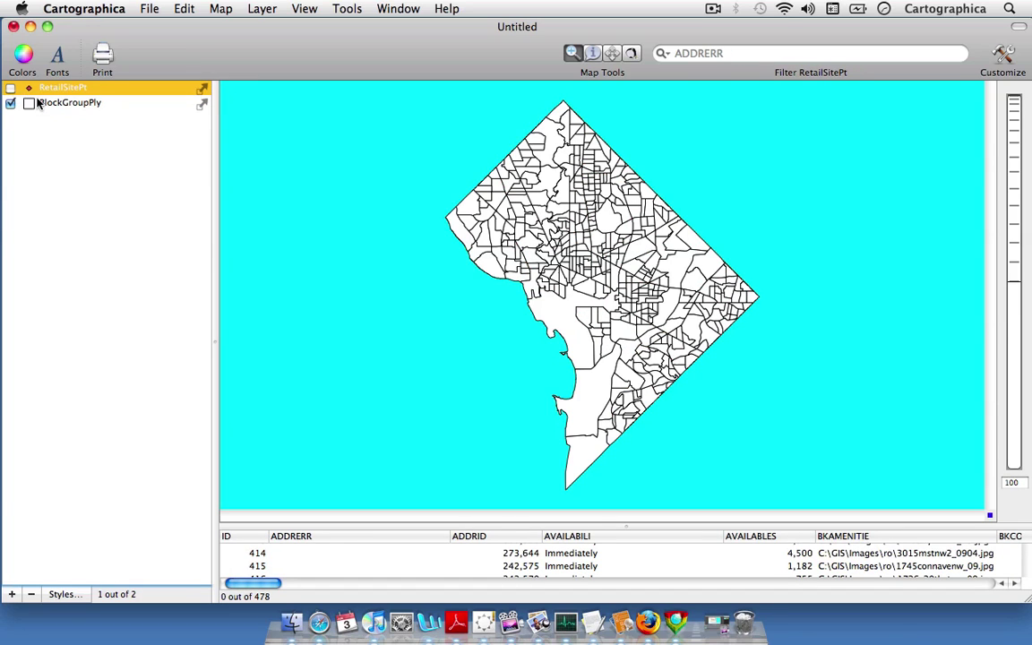
pyautogui.doubleClick(74, 109)
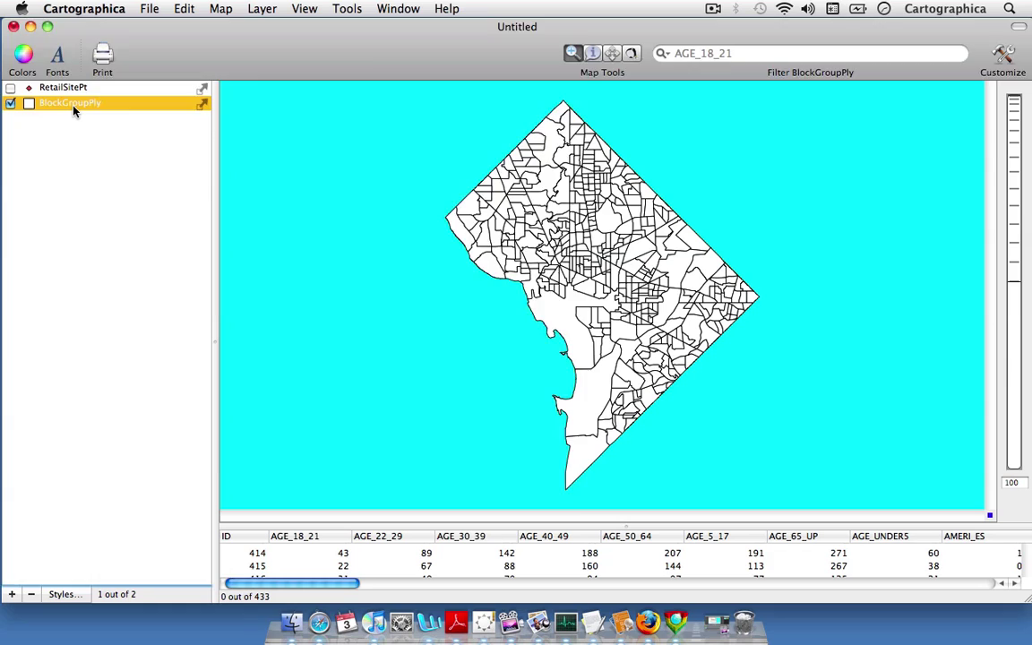
pyautogui.moveTo(181, 94); pyautogui.dragTo(280, 101)
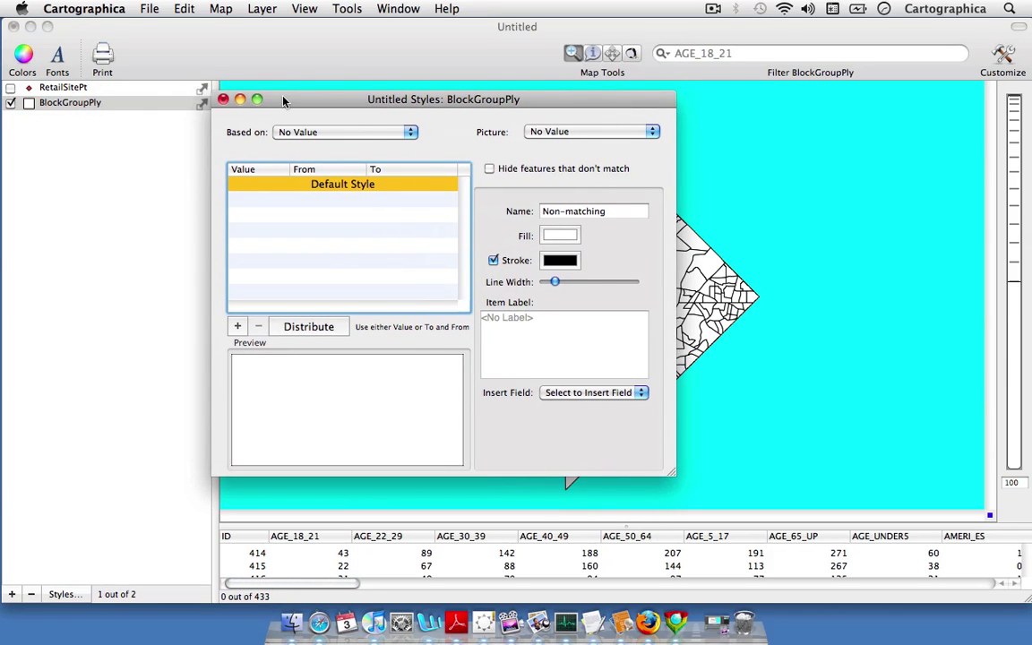
pyautogui.click(411, 132)
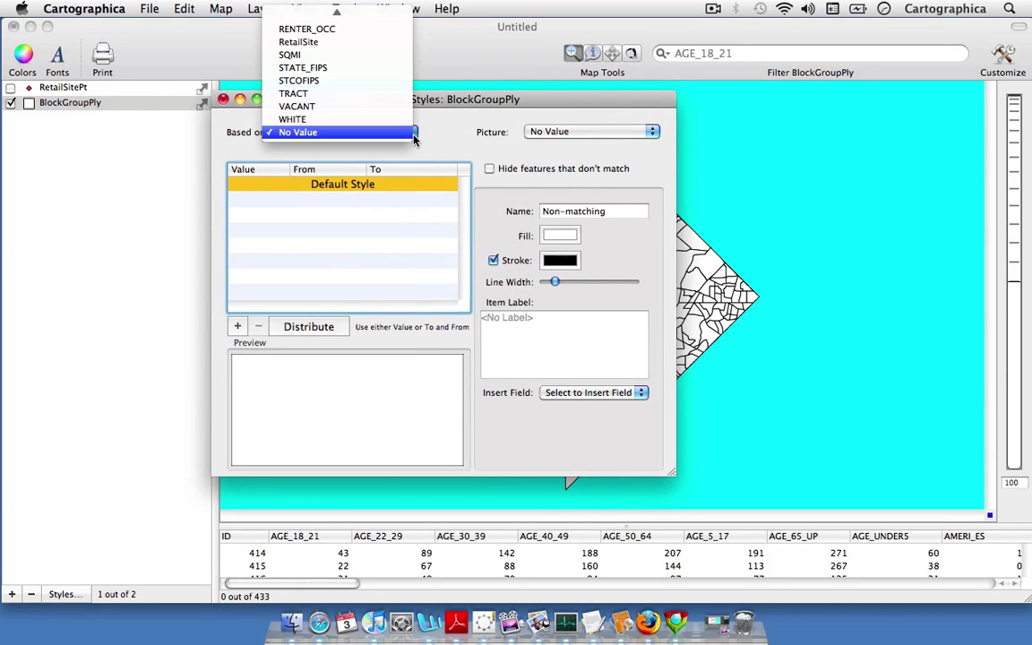
pyautogui.scroll(5, 343, 57)
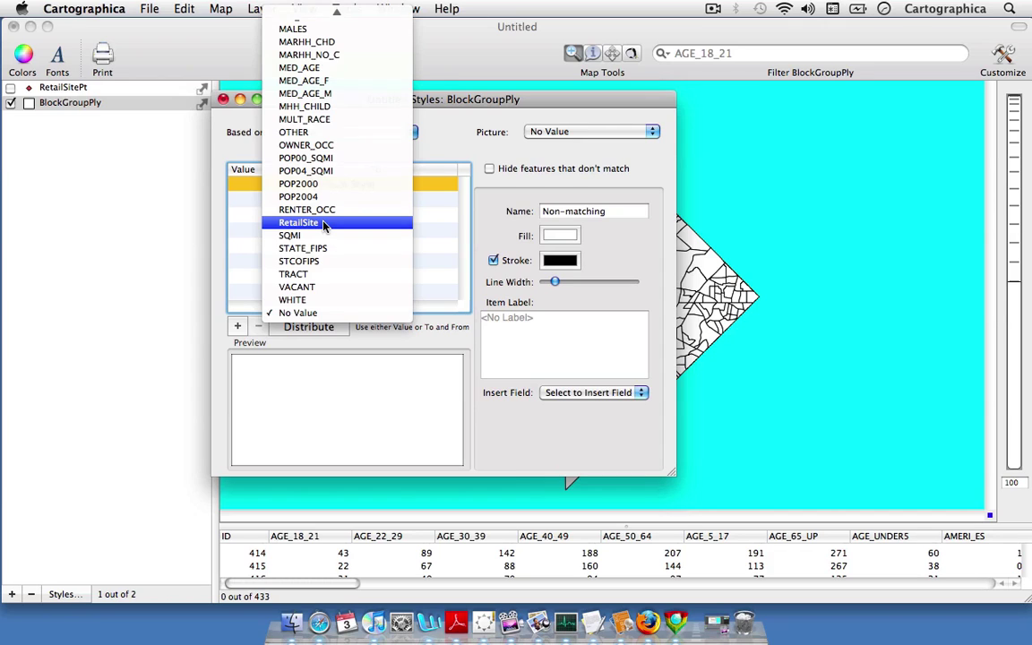
pyautogui.click(324, 223)
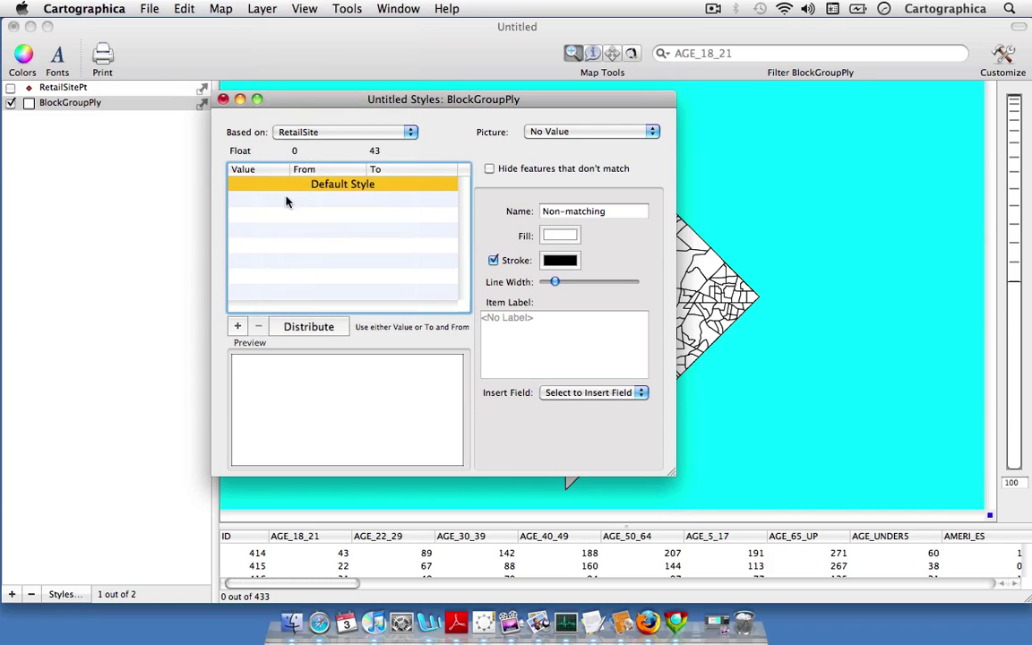
# Distribute the styles into six ranges: 0–1, 1–4, 4–11, 11–17, 17–29 and 29–43.
pyautogui.click(238, 326)
pyautogui.click(238, 326)
pyautogui.click(238, 326)
pyautogui.click(238, 326)
pyautogui.click(238, 326)
pyautogui.click(237, 326)
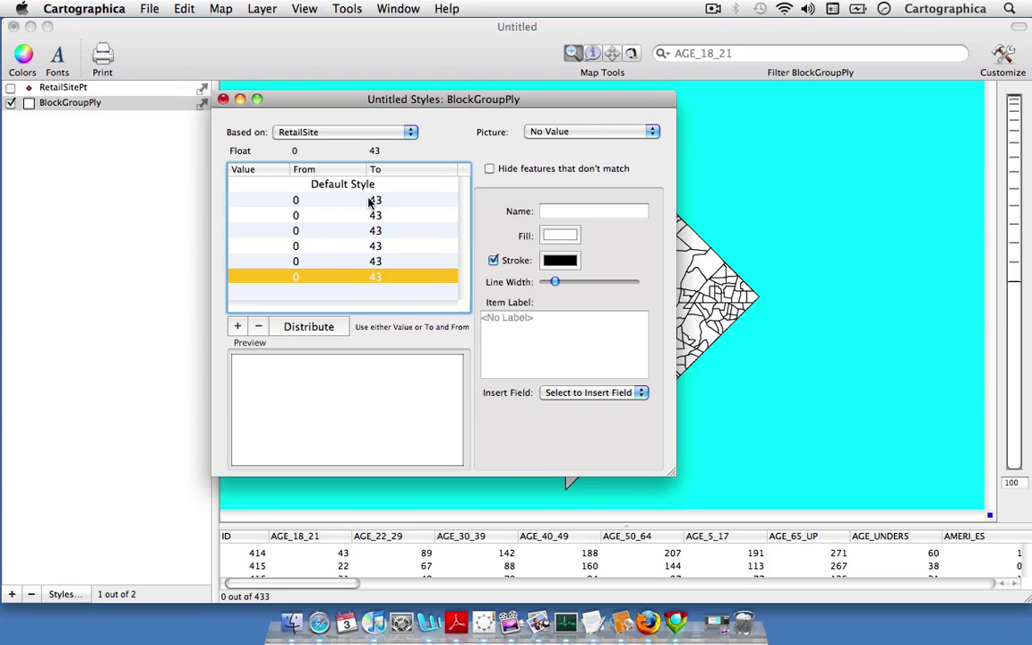
pyautogui.click(328, 327)
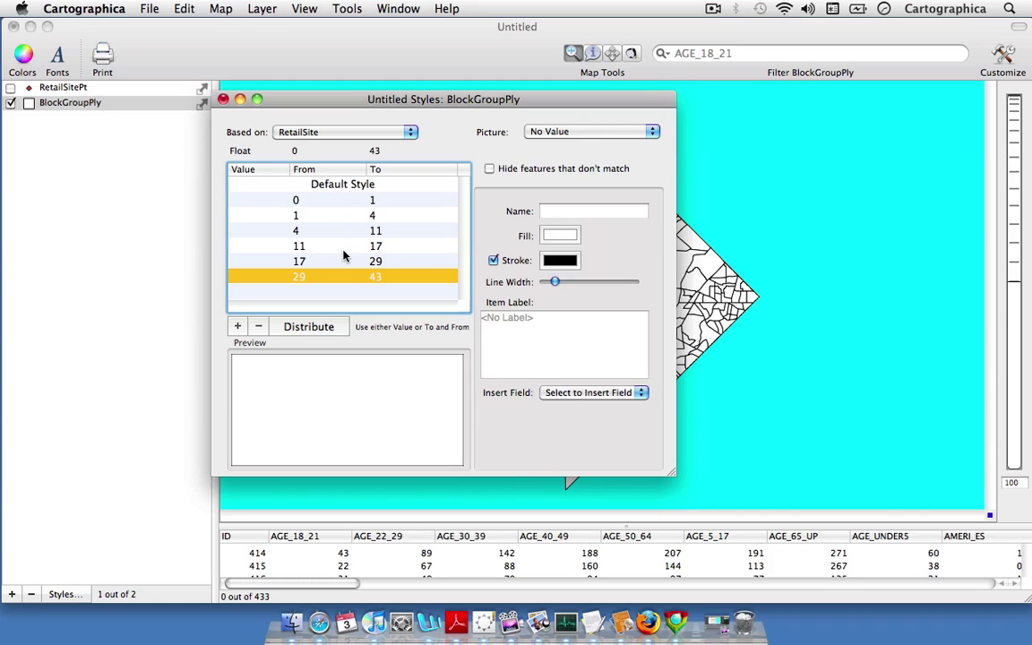
# Colour the six RetailSite classes with the Heat Ramp palette, blue to red, and close the style editor.
pyautogui.click(394, 9)
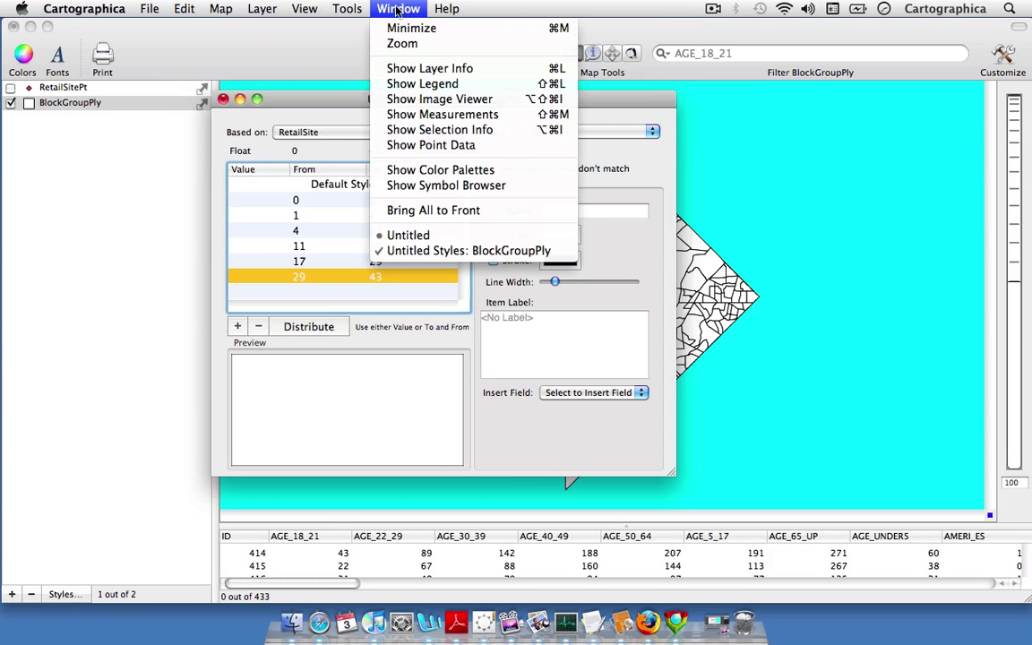
pyautogui.click(481, 176)
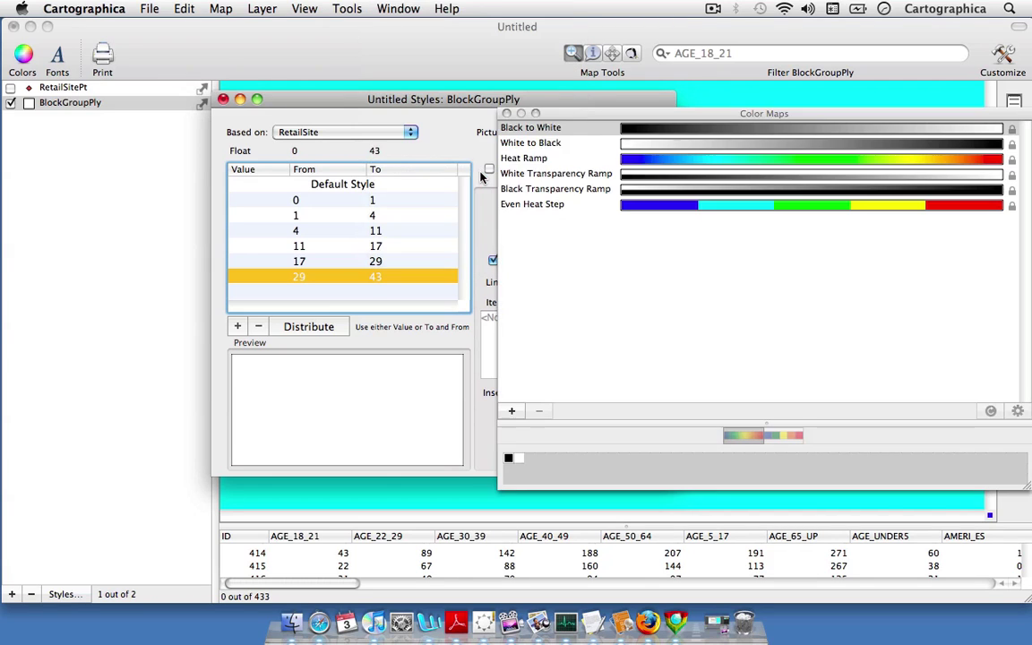
pyautogui.click(630, 119)
pyautogui.moveTo(630, 119); pyautogui.dragTo(686, 114)
pyautogui.moveTo(624, 152); pyautogui.dragTo(376, 202)
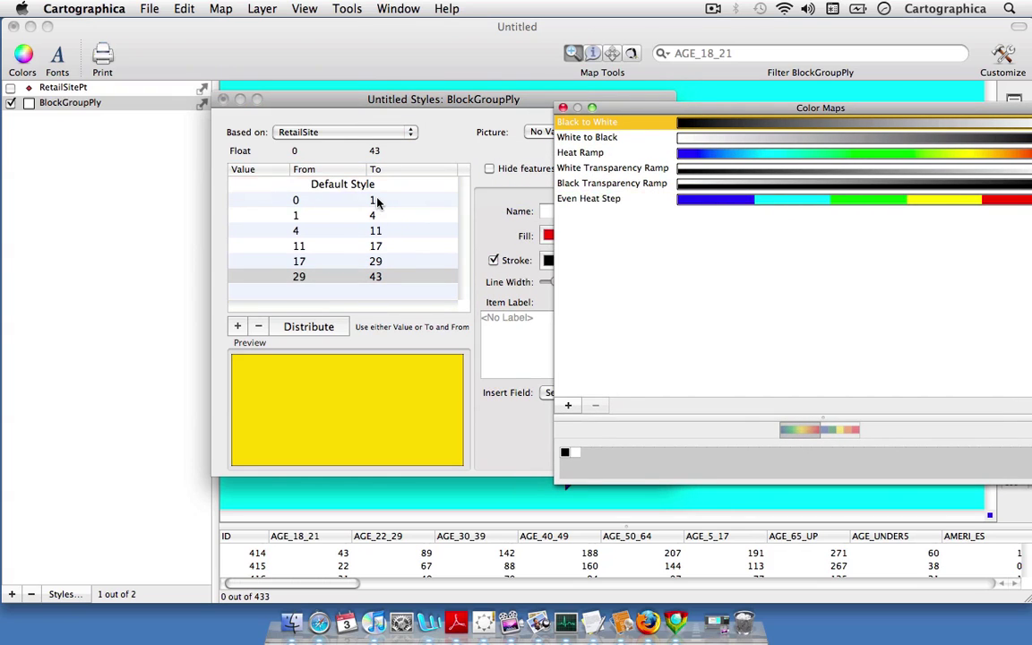
pyautogui.click(563, 108)
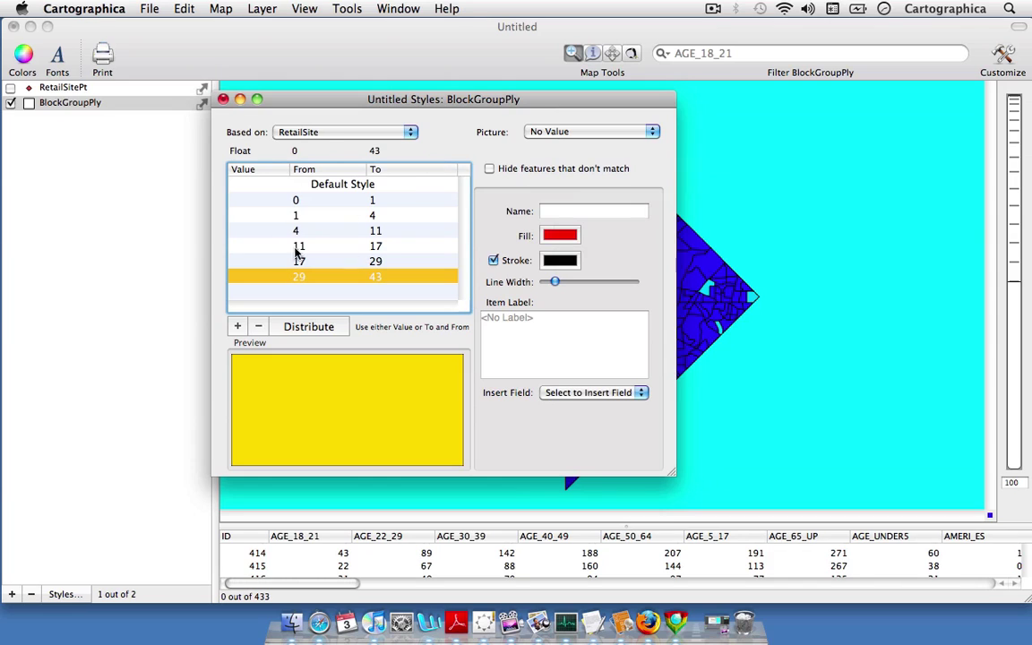
pyautogui.click(223, 100)
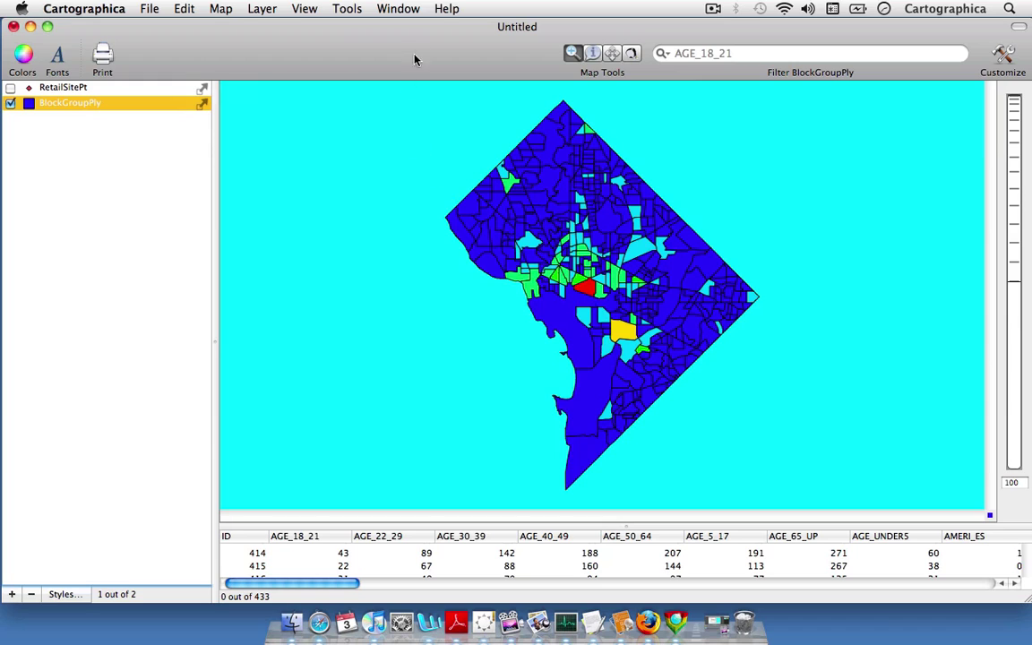
# Show the legend beside the map and expand BlockGroupPly to list its six classes, 0–1 through 29–43.
pyautogui.click(415, 11)
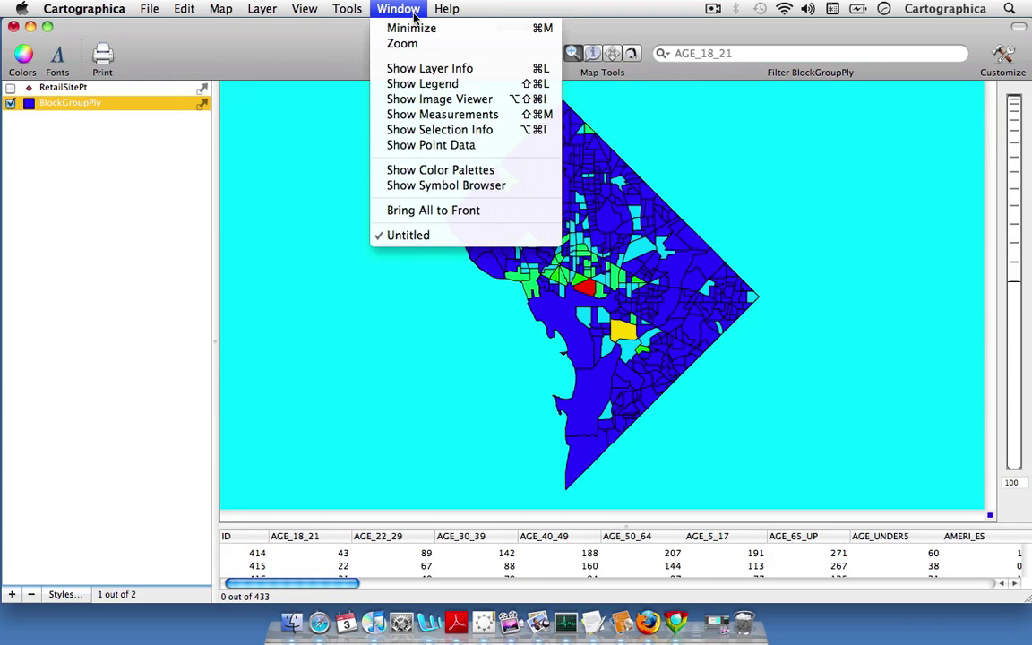
pyautogui.click(472, 84)
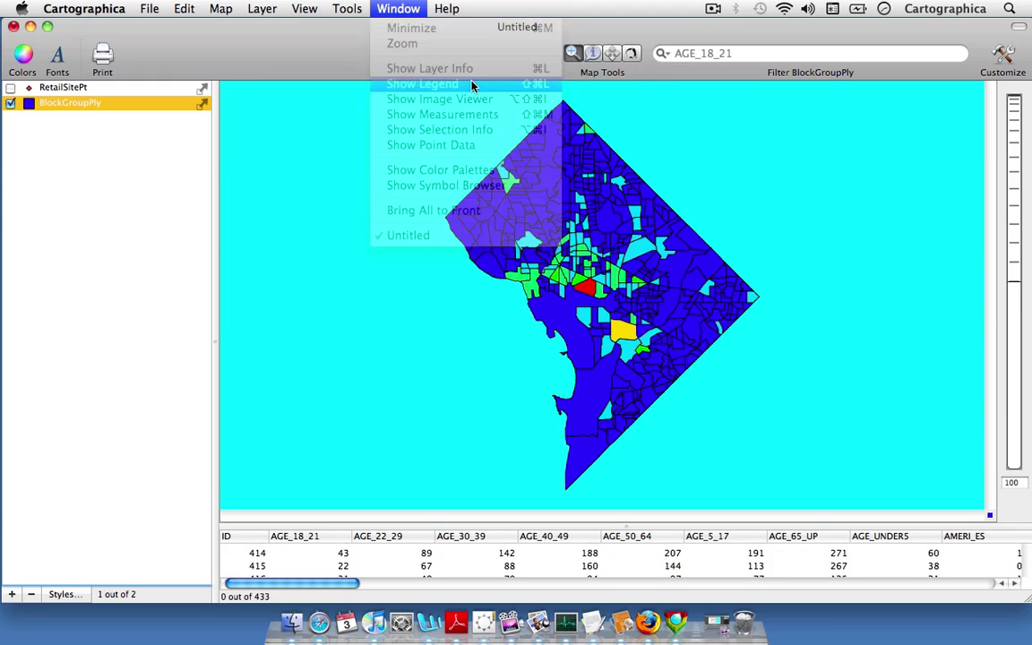
pyautogui.moveTo(72, 179); pyautogui.dragTo(100, 170)
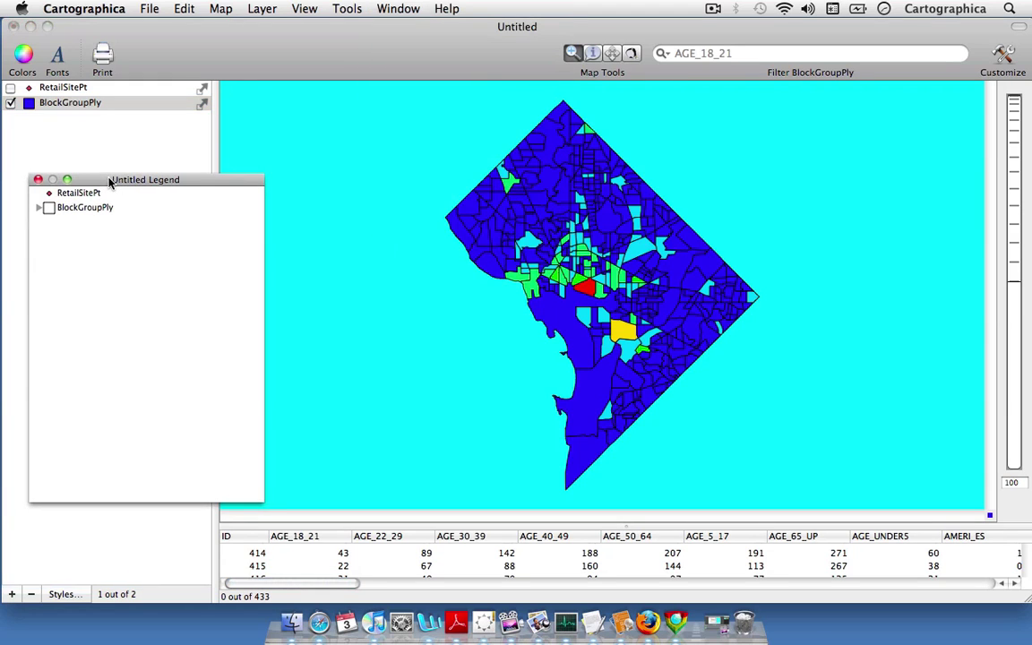
pyautogui.click(39, 209)
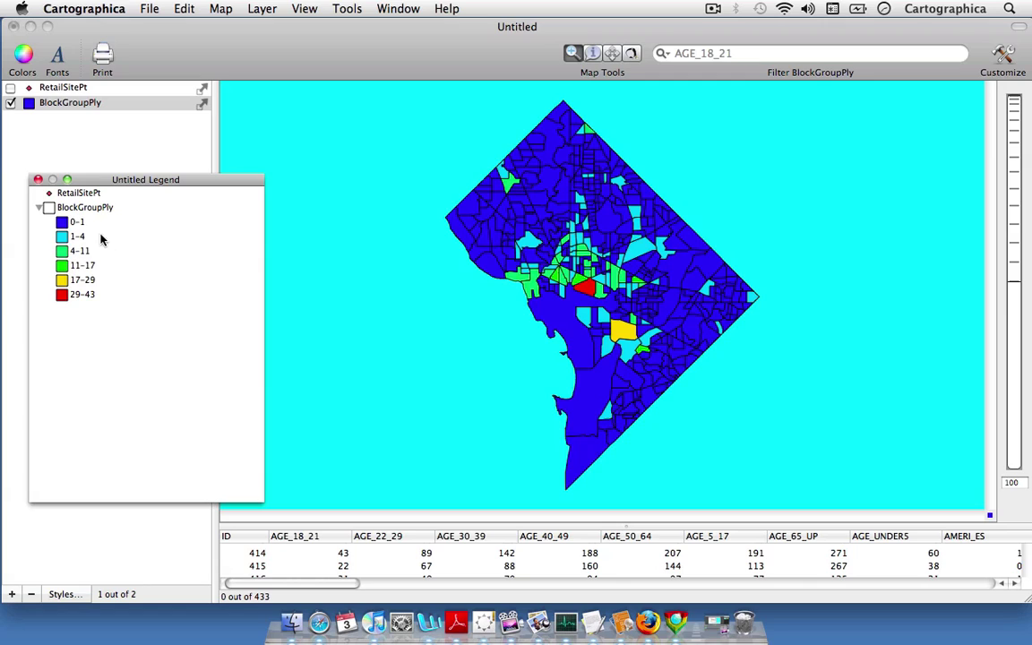